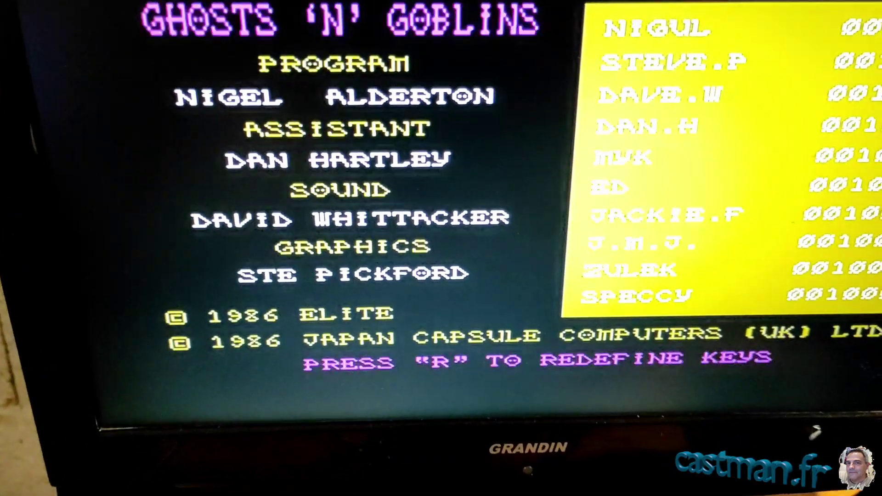
key("s")
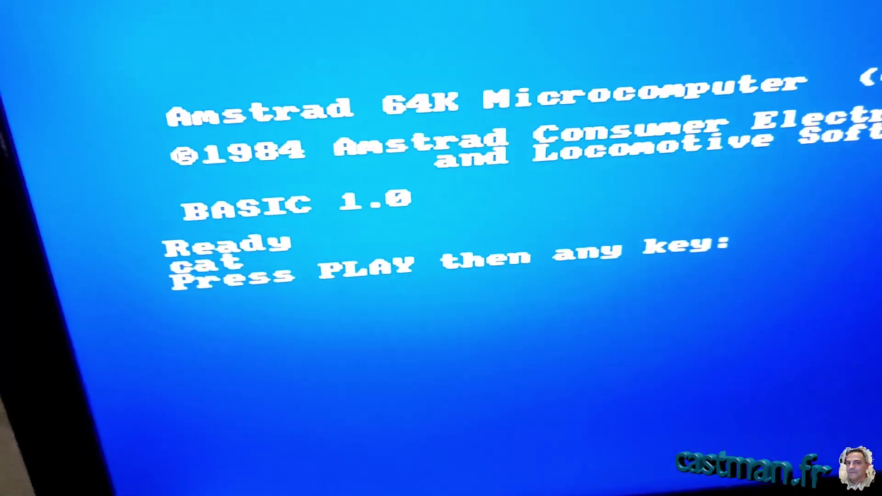
key("Escape")
type("cl")
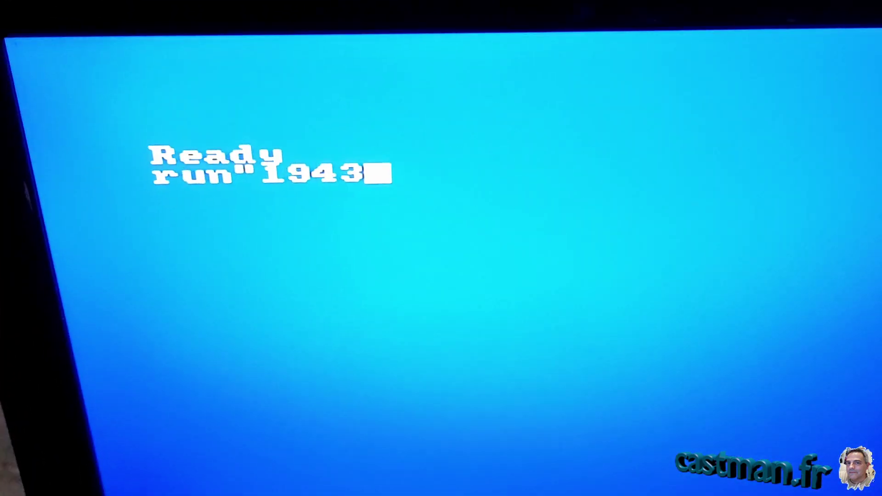
key("Return")
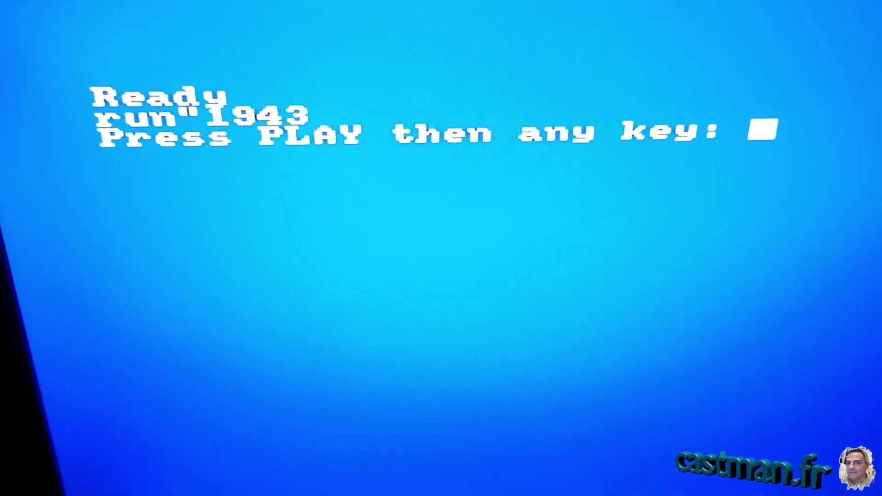
key("space")
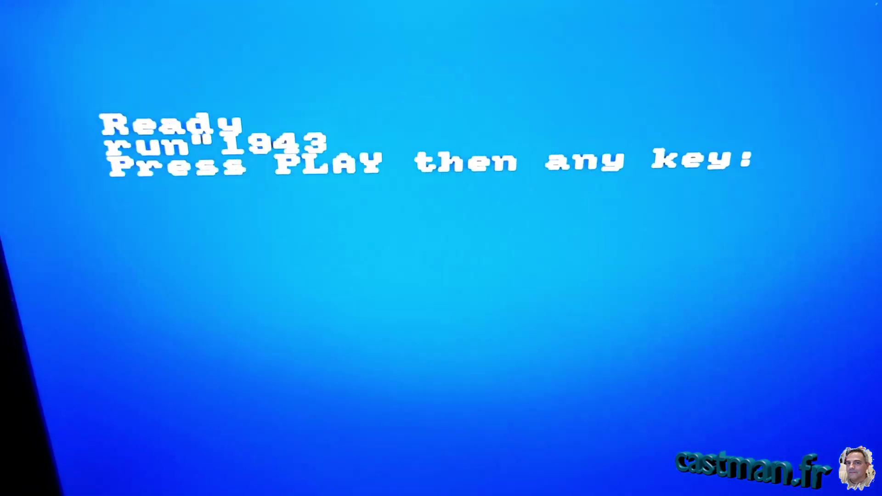